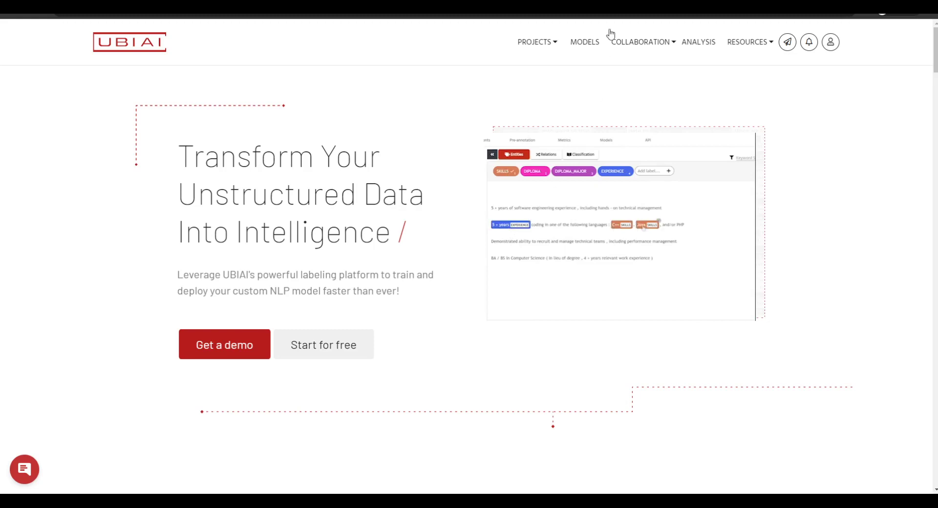
Start a new project named "First demo" with English as its language and continue to the project type
{"action": "left_click", "coordinate": [551, 45]}
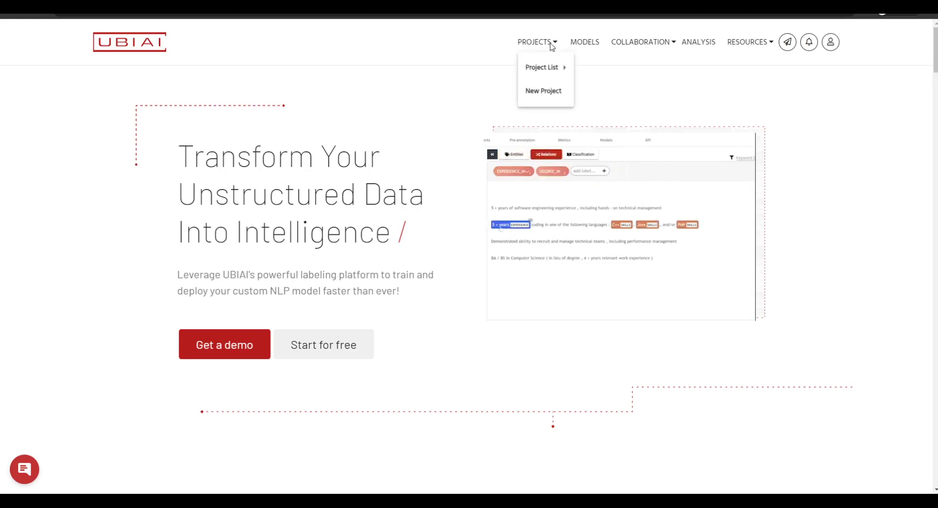
{"action": "left_click", "coordinate": [547, 92]}
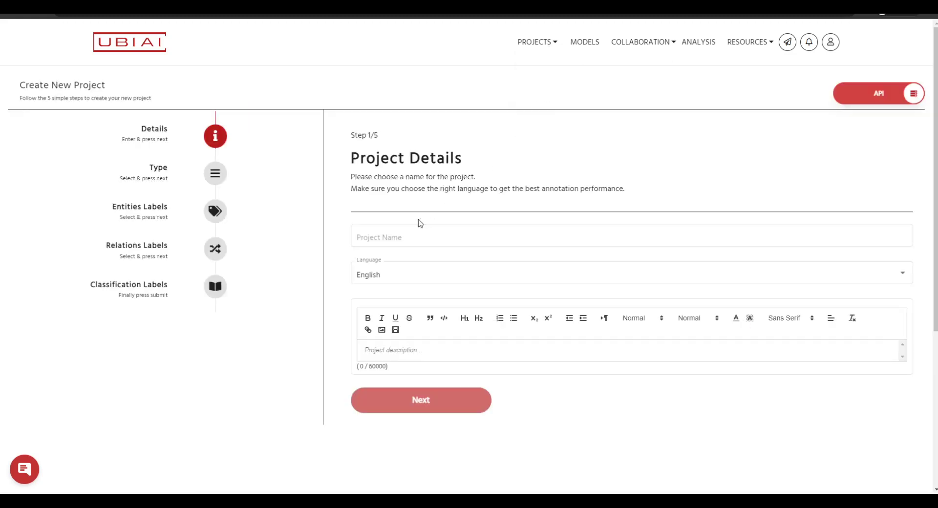
{"action": "left_click", "coordinate": [407, 235]}
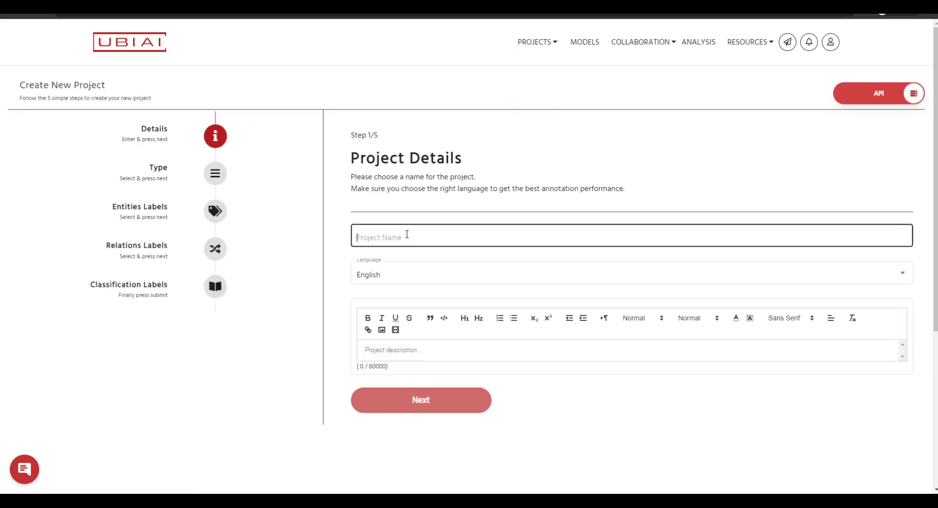
{"action": "type", "text": "First demo"}
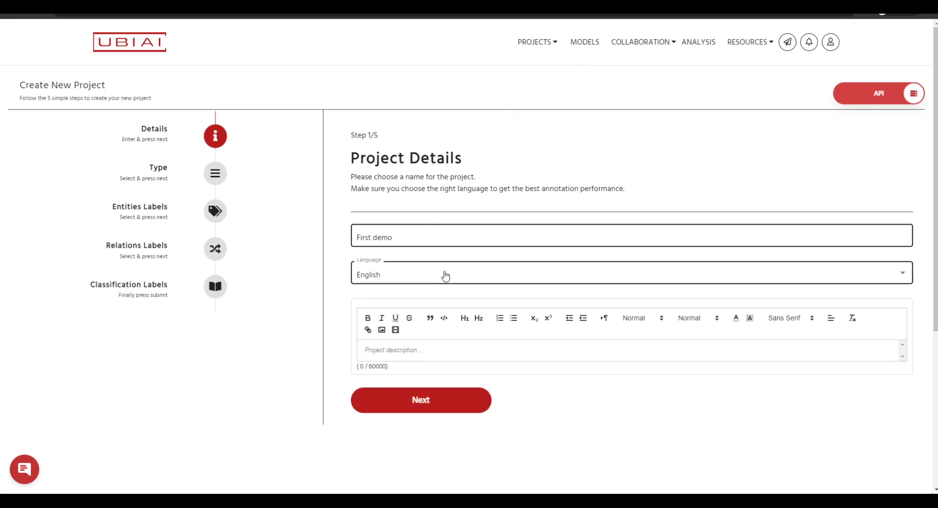
{"action": "left_click", "coordinate": [445, 276]}
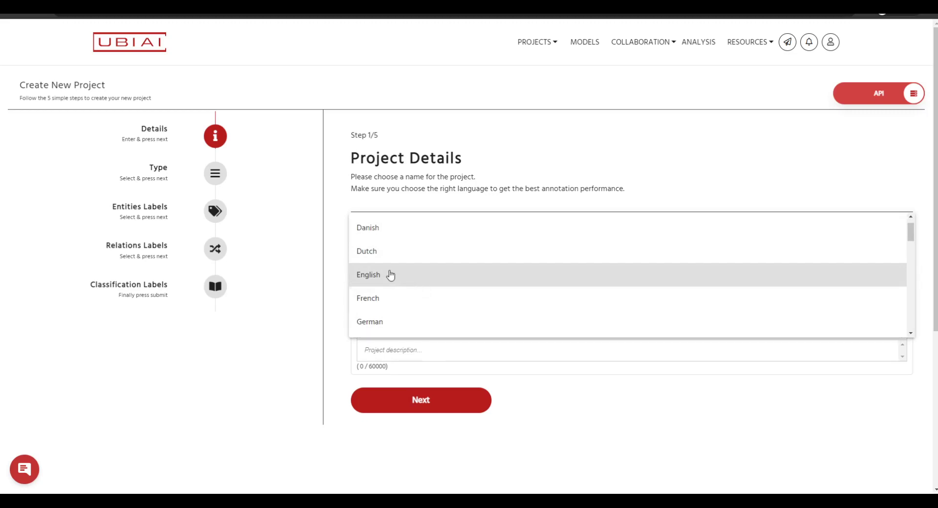
{"action": "left_click", "coordinate": [384, 279]}
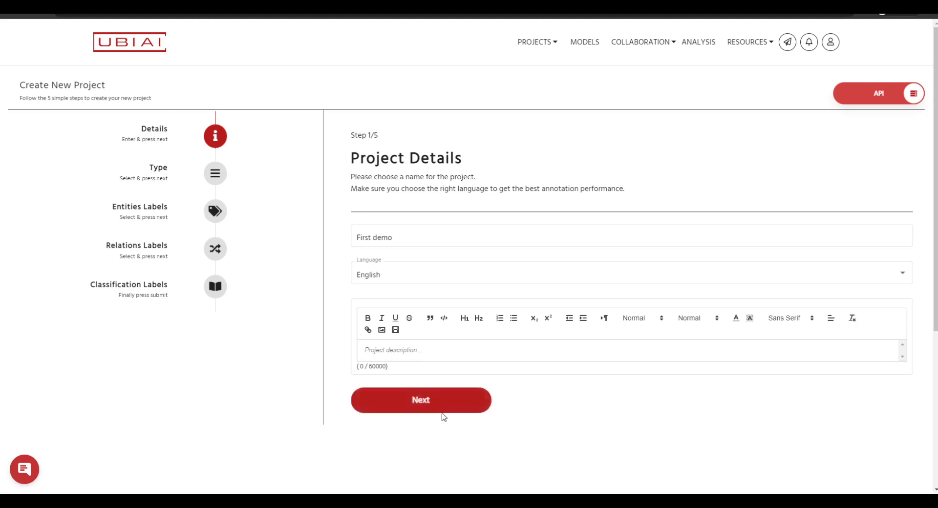
{"action": "left_click", "coordinate": [439, 409]}
{"action": "scroll", "coordinate": [339, 295], "scroll_direction": "down", "scroll_amount": 1}
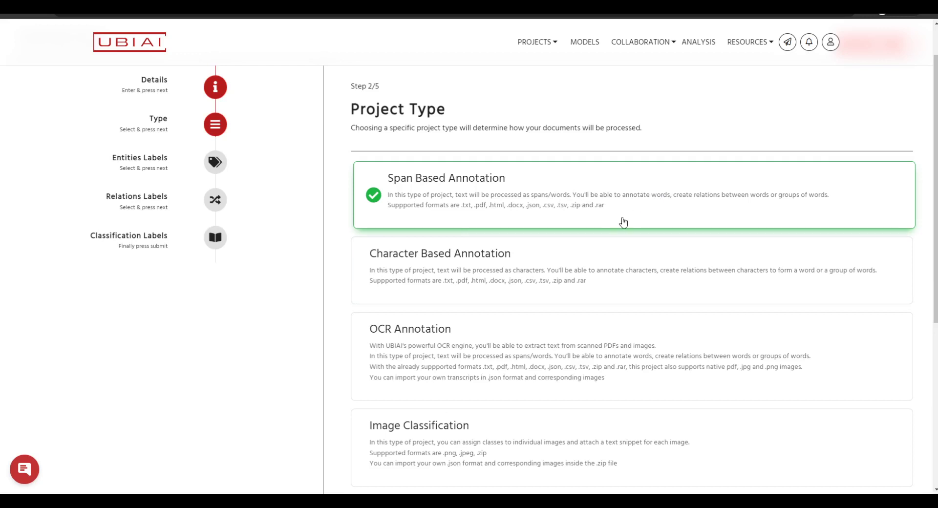
{"action": "left_click", "coordinate": [589, 268]}
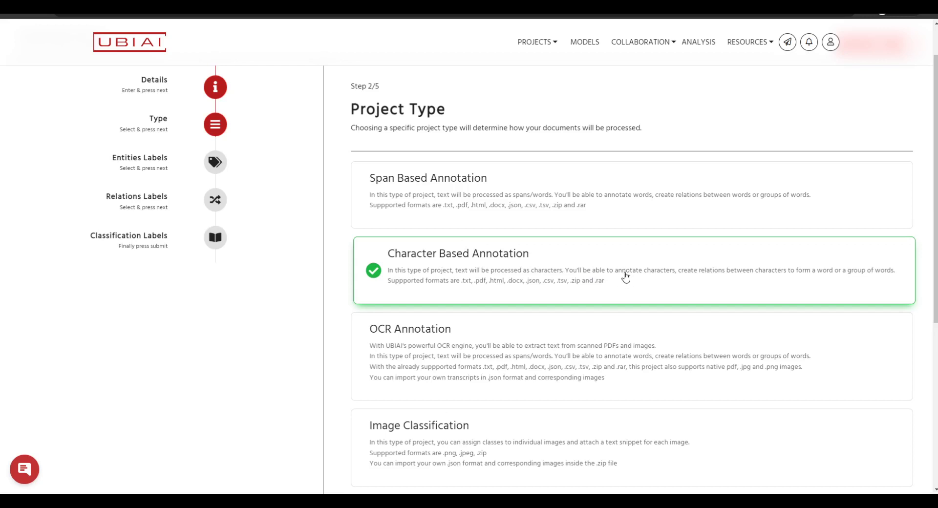
{"action": "left_click", "coordinate": [581, 341]}
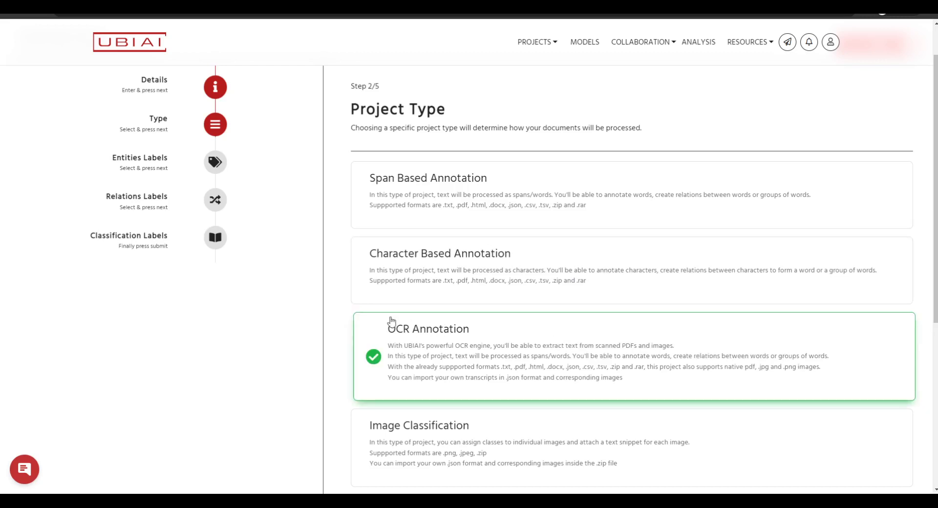
{"action": "scroll", "coordinate": [344, 268], "scroll_direction": "down", "scroll_amount": 1}
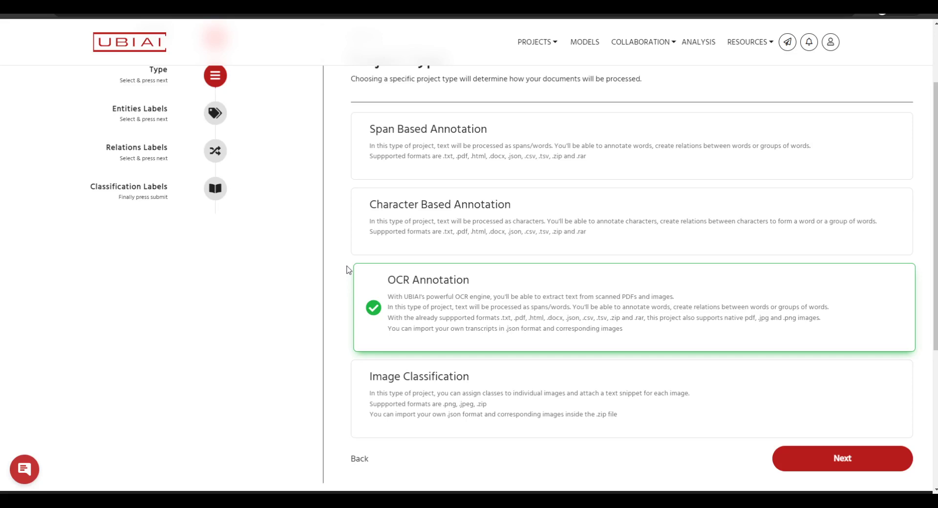
{"action": "left_click", "coordinate": [514, 398]}
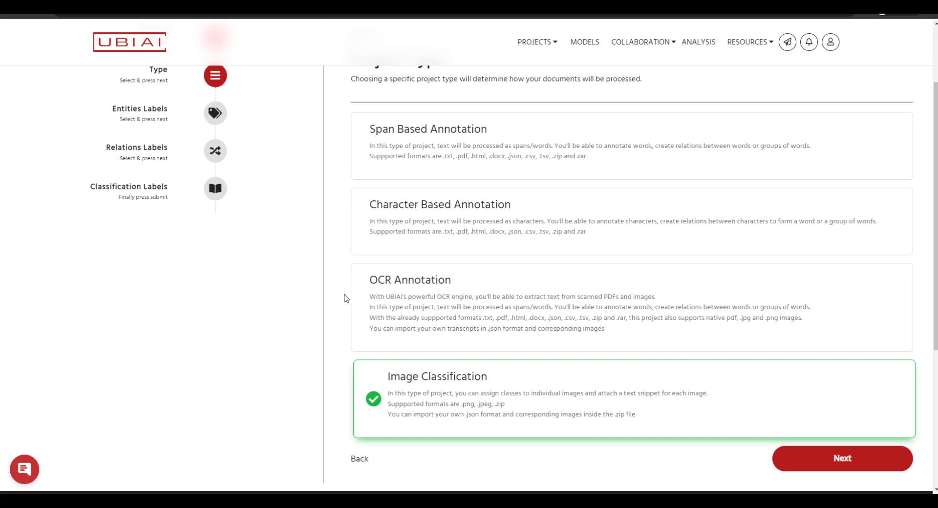
Choose Span Based Annotation as the project type and continue to the entity labels
{"action": "scroll", "coordinate": [512, 249], "scroll_direction": "up", "scroll_amount": 1}
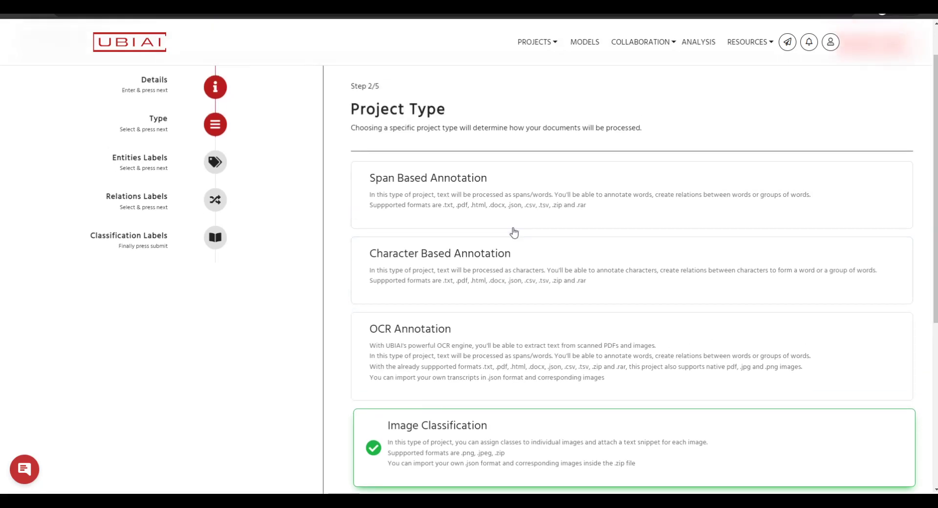
{"action": "left_click", "coordinate": [504, 205]}
{"action": "scroll", "coordinate": [684, 254], "scroll_direction": "down", "scroll_amount": 2}
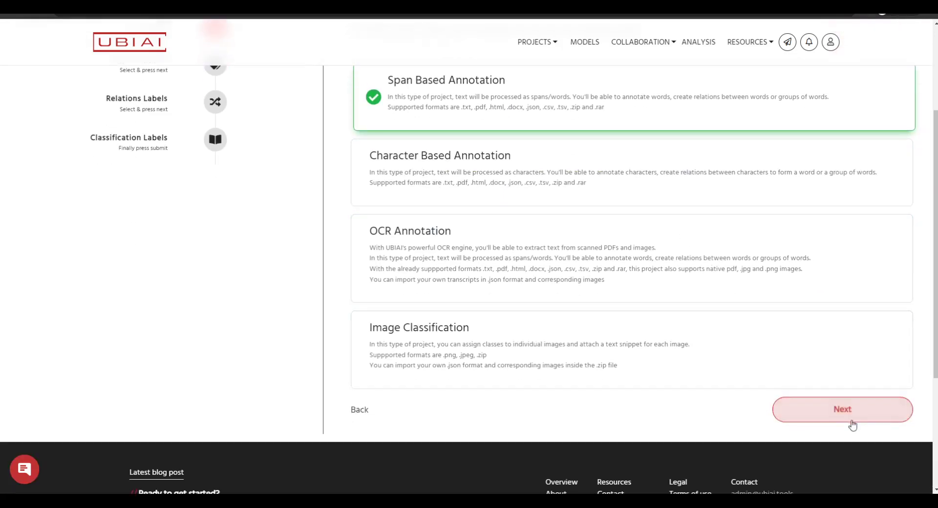
{"action": "left_click", "coordinate": [844, 412]}
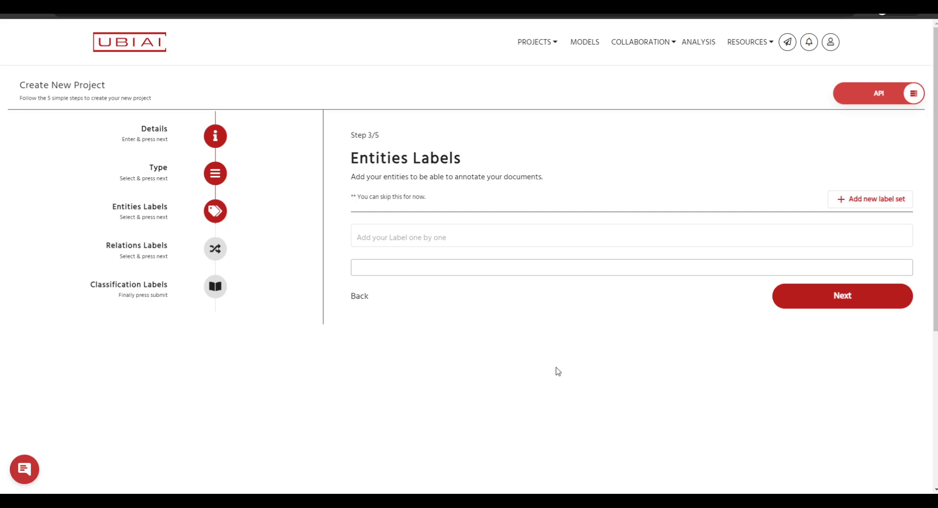
Add the entity labels skills, experience, diploma and diploma_major, and continue to the relation labels
{"action": "left_click", "coordinate": [456, 237]}
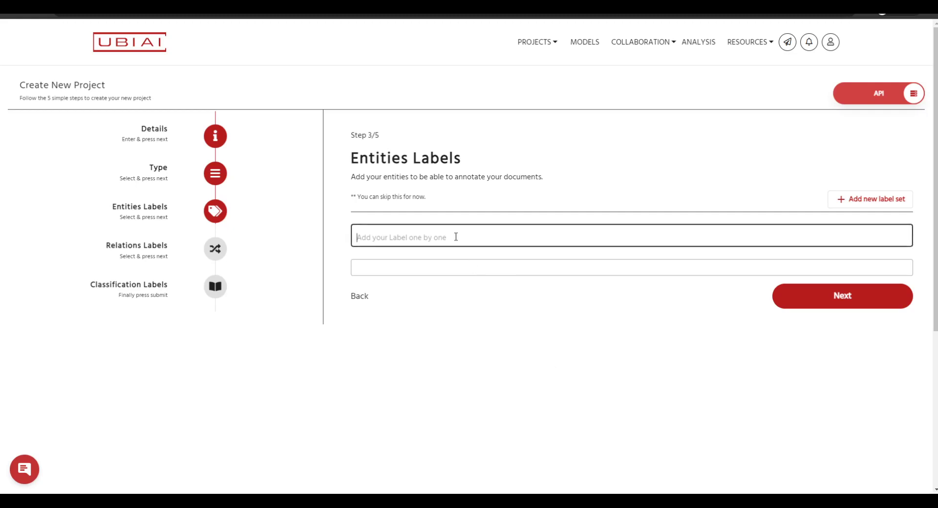
{"action": "type", "text": "skills"}
{"action": "key", "text": "Return"}
{"action": "type", "text": "ex"}
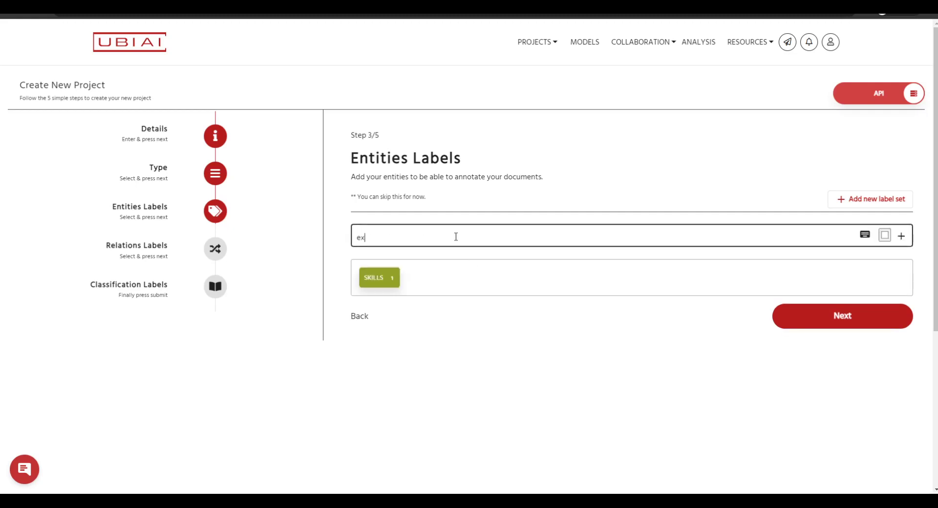
{"action": "type", "text": "perience"}
{"action": "key", "text": "Return"}
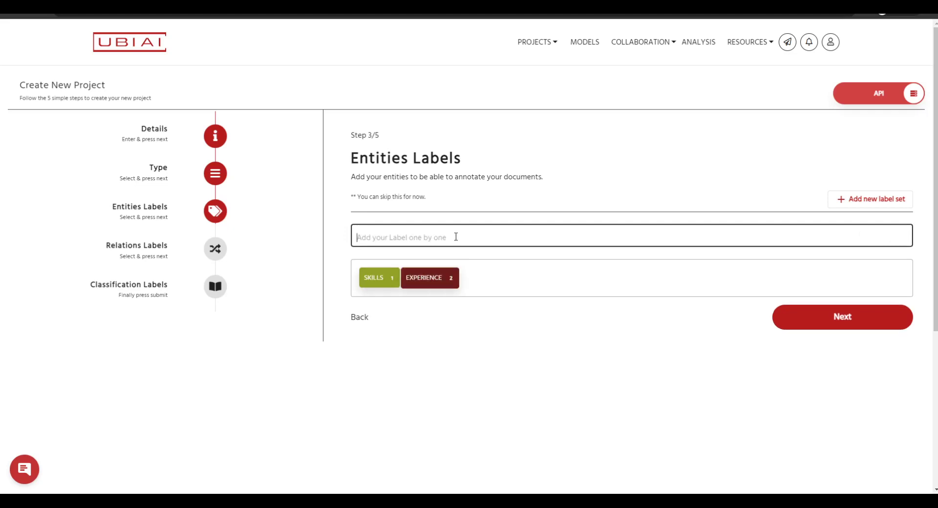
{"action": "type", "text": "diploma"}
{"action": "key", "text": "Return"}
{"action": "type", "text": "d"}
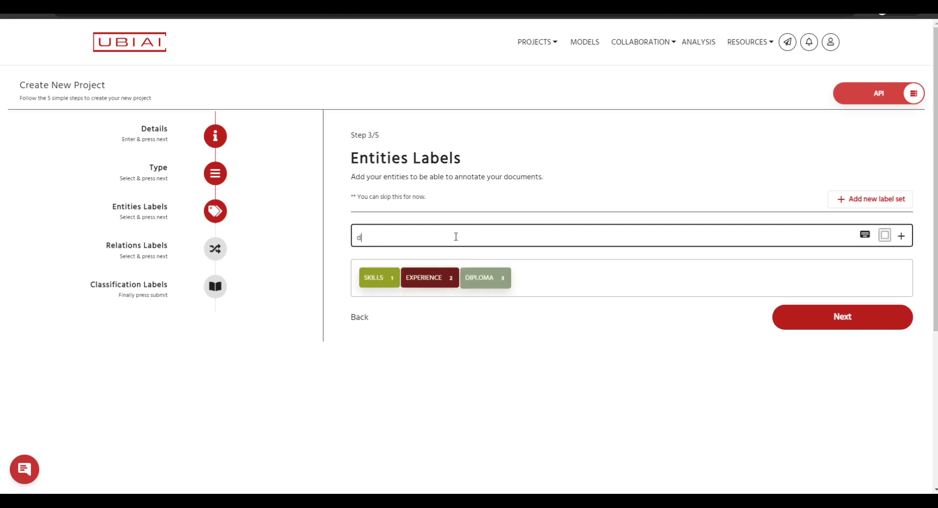
{"action": "type", "text": "iploma_major"}
{"action": "key", "text": "Return"}
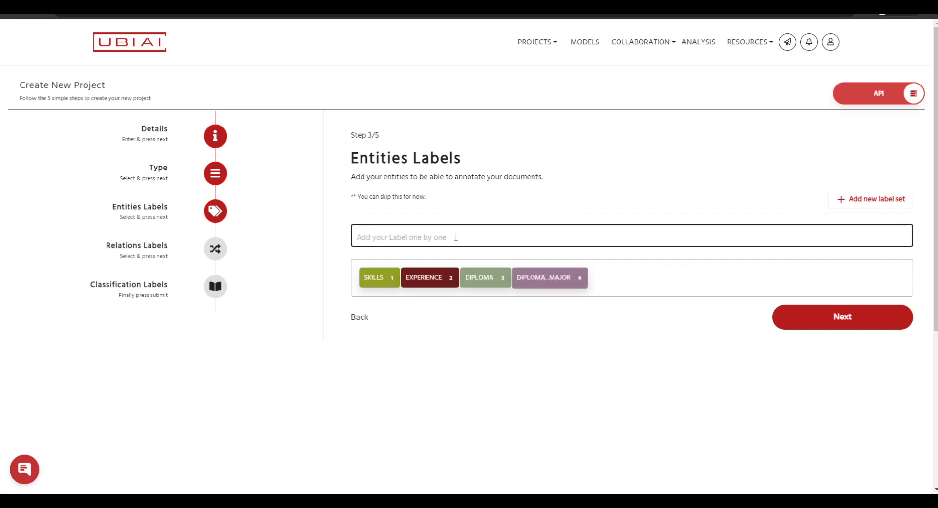
{"action": "left_click", "coordinate": [807, 324]}
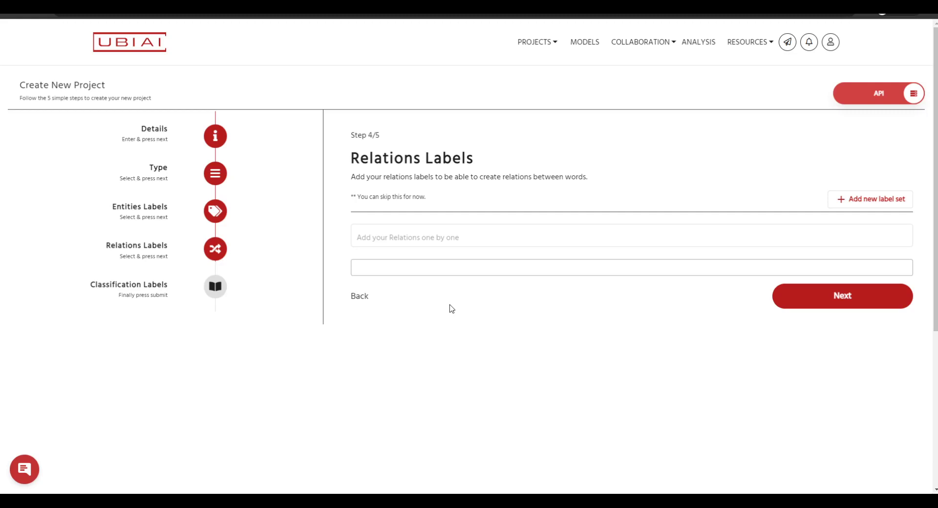
Add the relation label experience_in and submit the project with Binary text classification
{"action": "left_click", "coordinate": [467, 244]}
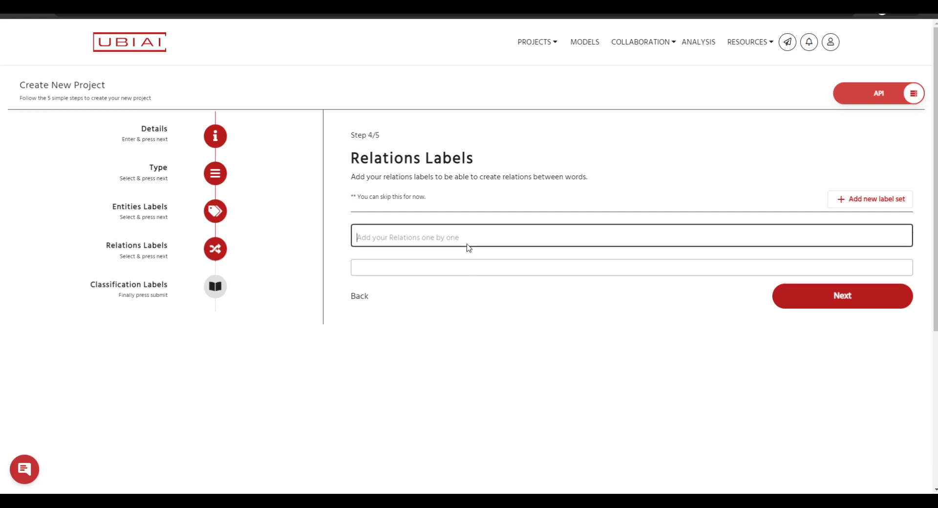
{"action": "type", "text": "experience_in"}
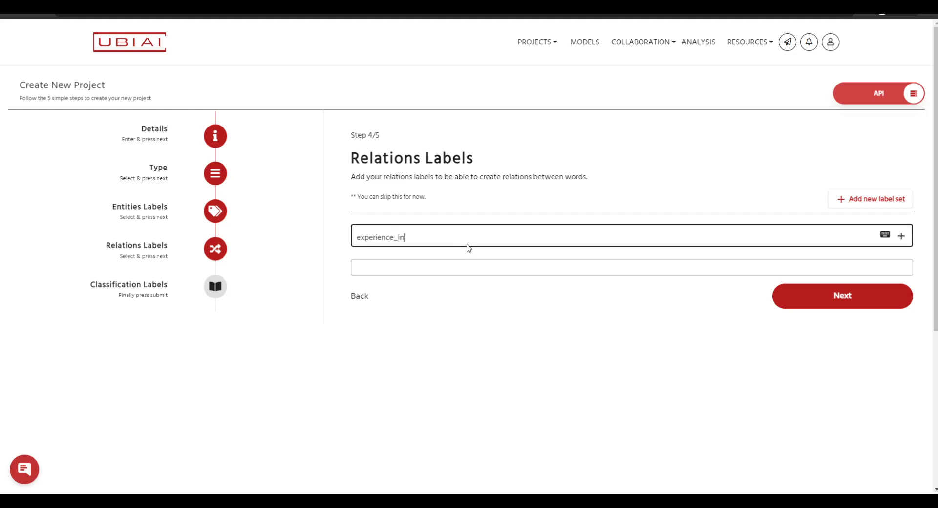
{"action": "key", "text": "Return"}
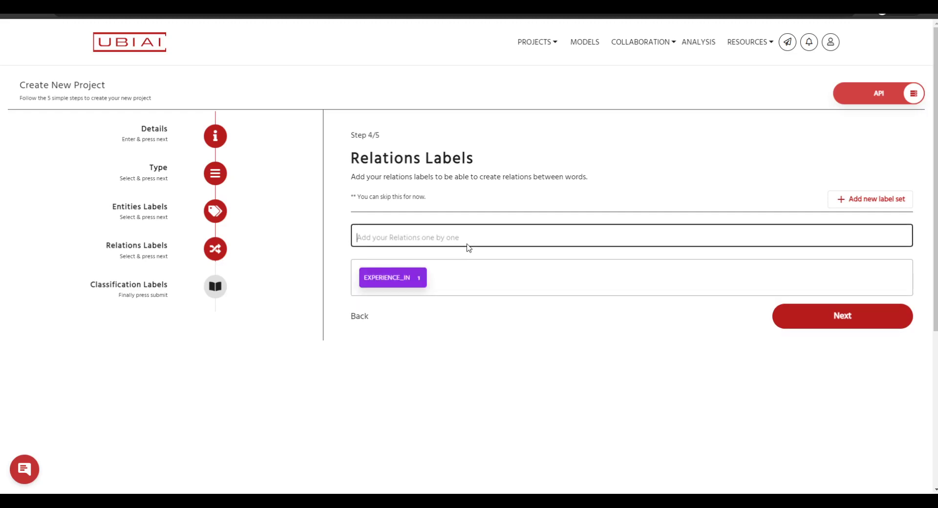
{"action": "left_click", "coordinate": [818, 322]}
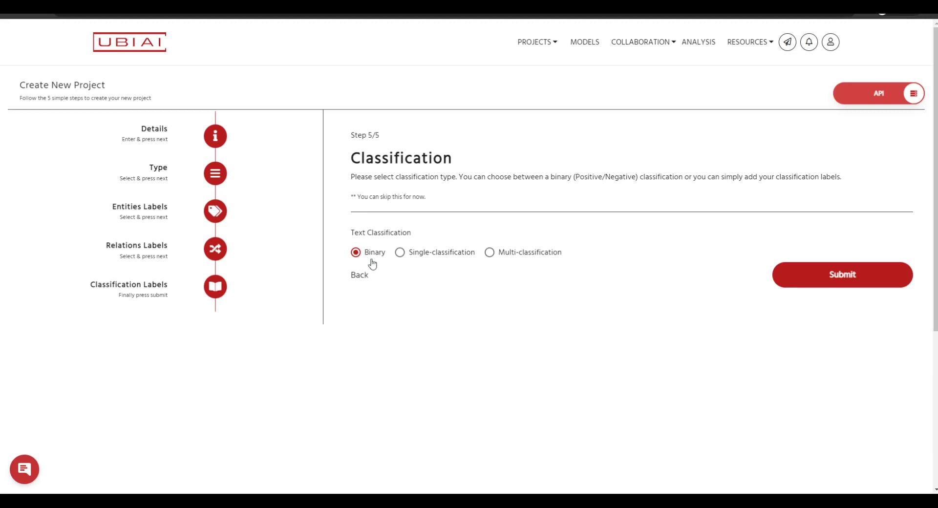
{"action": "left_click", "coordinate": [836, 275]}
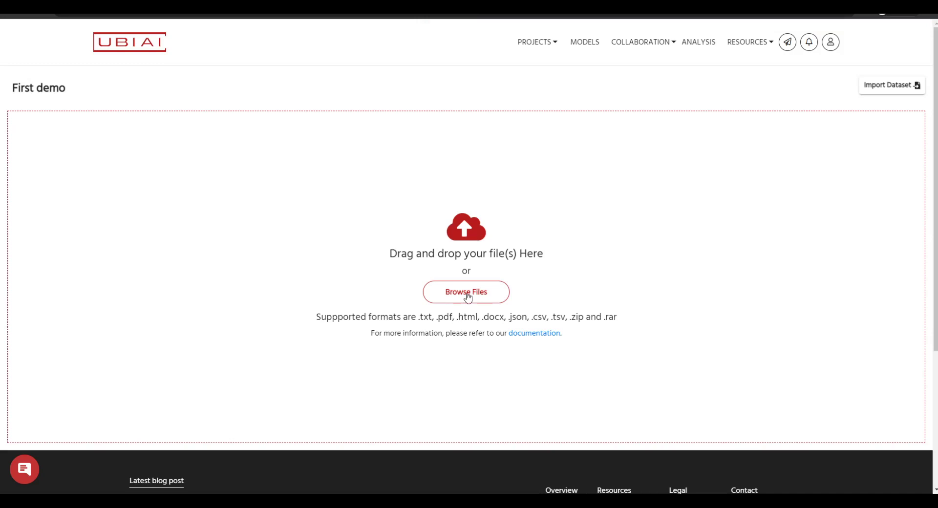
Upload job_DB1_1_29 (2).csv with no pre-annotation, reading column 1 and removing duplicate documents
{"action": "left_click", "coordinate": [467, 295]}
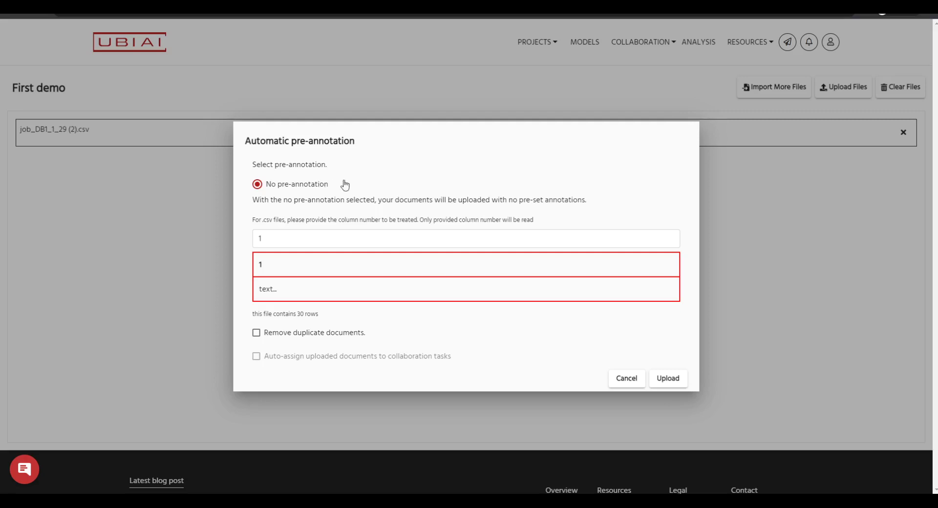
{"action": "left_click", "coordinate": [254, 335]}
{"action": "left_click", "coordinate": [675, 384]}
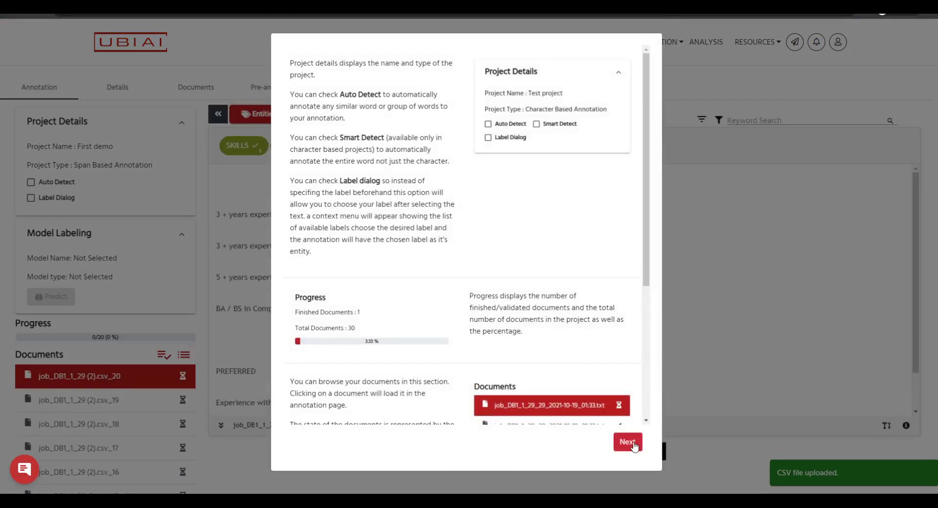
Page through the introductory annotation guide to its end and close it
{"action": "left_click", "coordinate": [630, 442]}
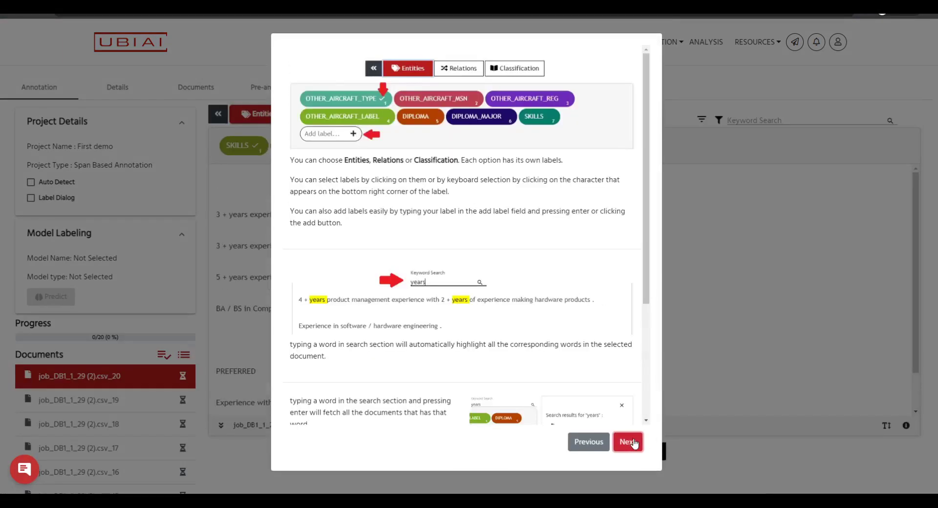
{"action": "left_click", "coordinate": [630, 442]}
{"action": "left_click", "coordinate": [630, 442]}
{"action": "left_click", "coordinate": [629, 441]}
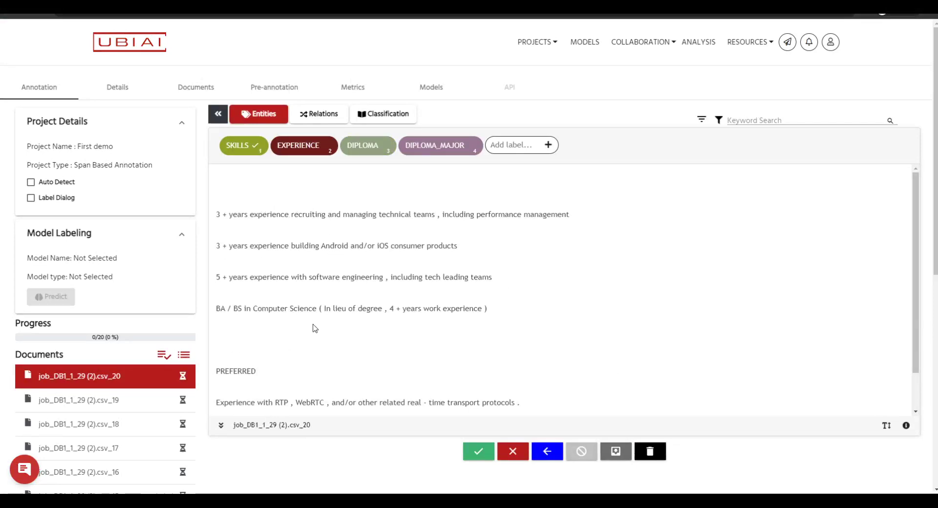
In the first line of job_DB1_1_29 (2).csv_20, annotate "3 + years" as EXPERIENCE and "performance management" as SKILLS
{"action": "scroll", "coordinate": [91, 375], "scroll_direction": "down", "scroll_amount": 1}
{"action": "scroll", "coordinate": [91, 375], "scroll_direction": "down", "scroll_amount": 5}
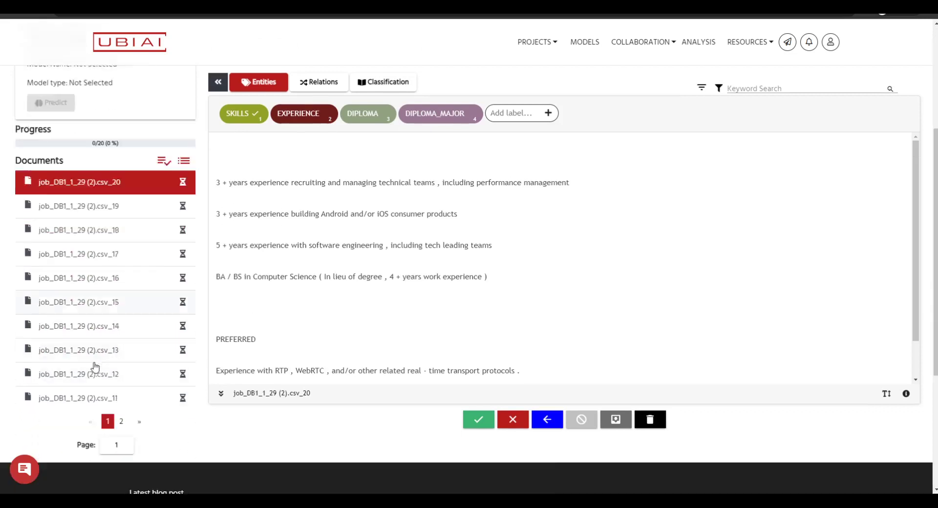
{"action": "scroll", "coordinate": [153, 354], "scroll_direction": "up", "scroll_amount": 10}
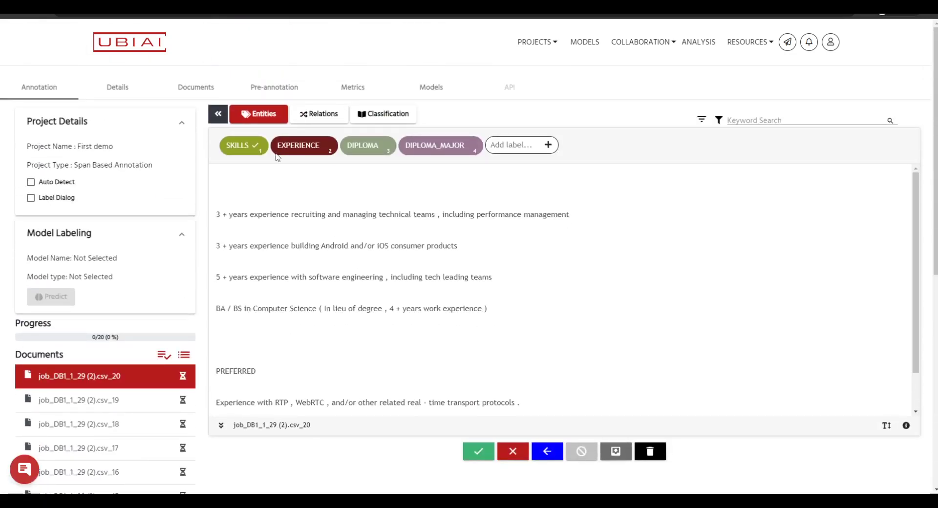
{"action": "left_click", "coordinate": [360, 147]}
{"action": "left_click", "coordinate": [313, 149]}
{"action": "left_click_drag", "start_coordinate": [217, 215], "coordinate": [240, 218]}
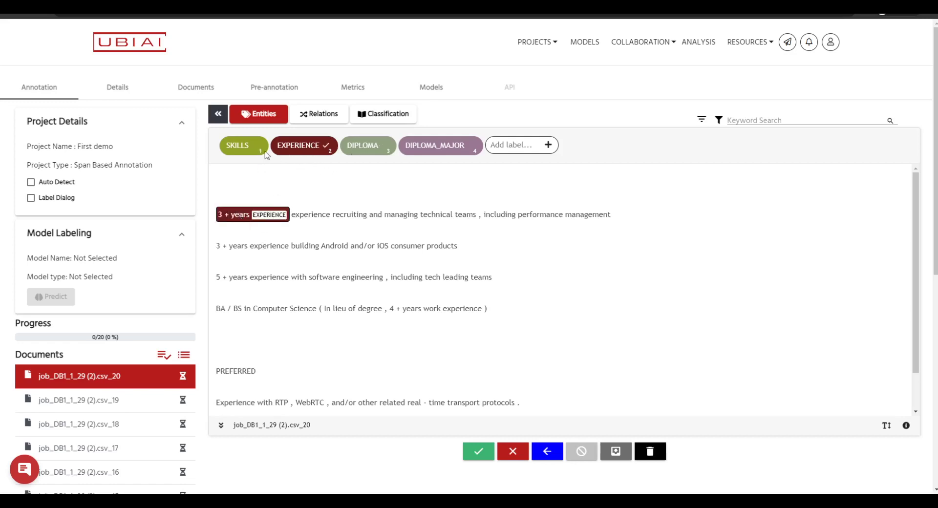
{"action": "left_click", "coordinate": [239, 146]}
{"action": "left_click_drag", "start_coordinate": [538, 216], "coordinate": [602, 221]}
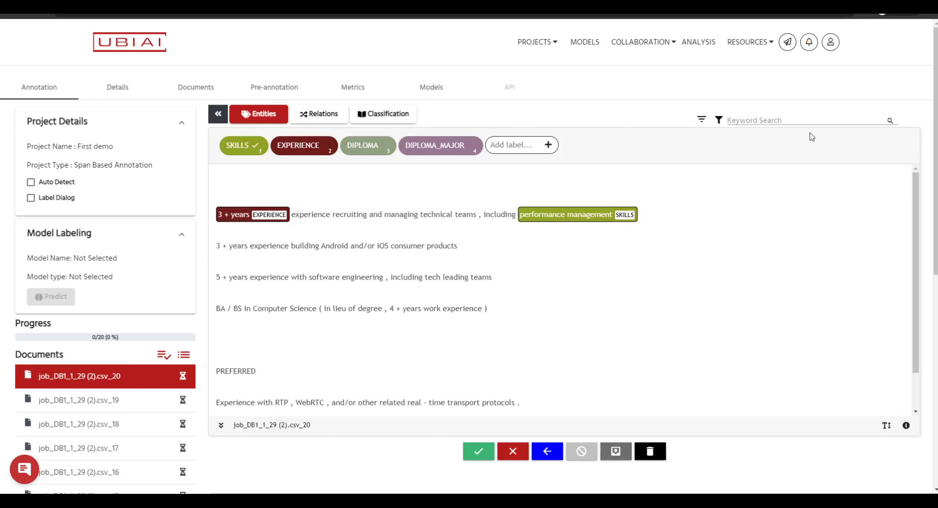
Enable the label dialog and, in the second line, annotate "3 + years" as EXPERIENCE and "iOS consumer products" as SKILLS
{"action": "left_click", "coordinate": [32, 198]}
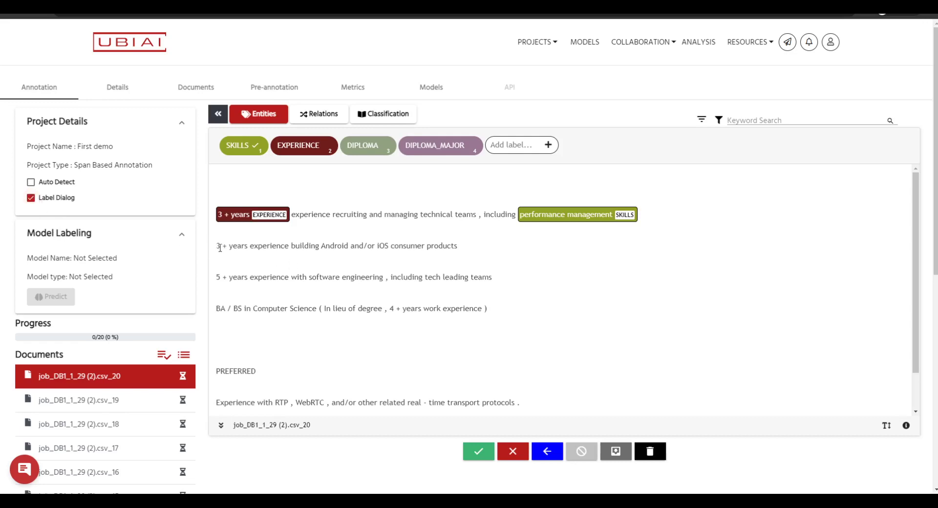
{"action": "left_click_drag", "start_coordinate": [218, 245], "coordinate": [241, 253]}
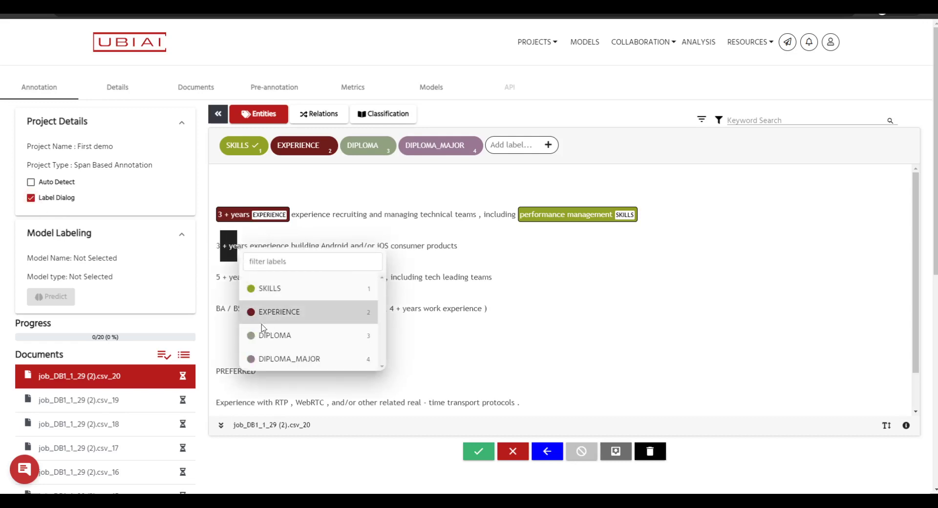
{"action": "left_click", "coordinate": [281, 313]}
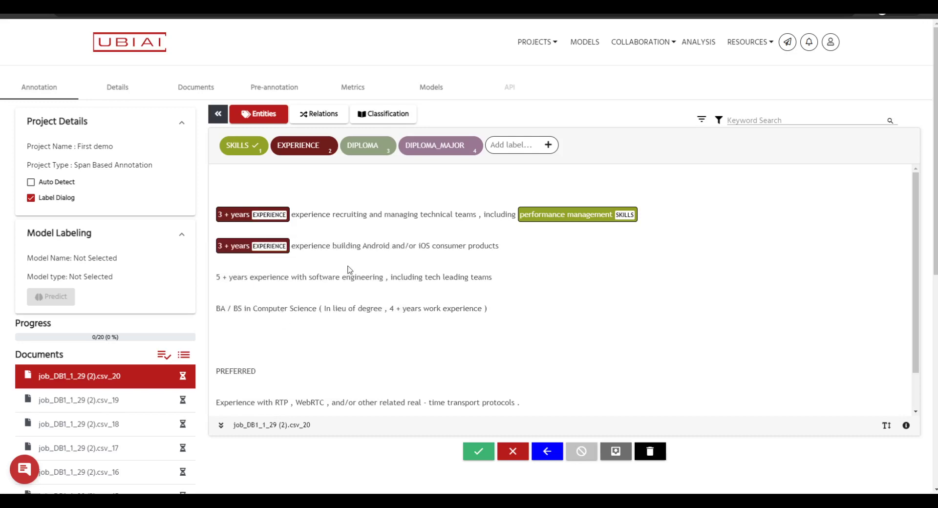
{"action": "left_click_drag", "start_coordinate": [420, 246], "coordinate": [489, 249]}
{"action": "left_click", "coordinate": [536, 289]}
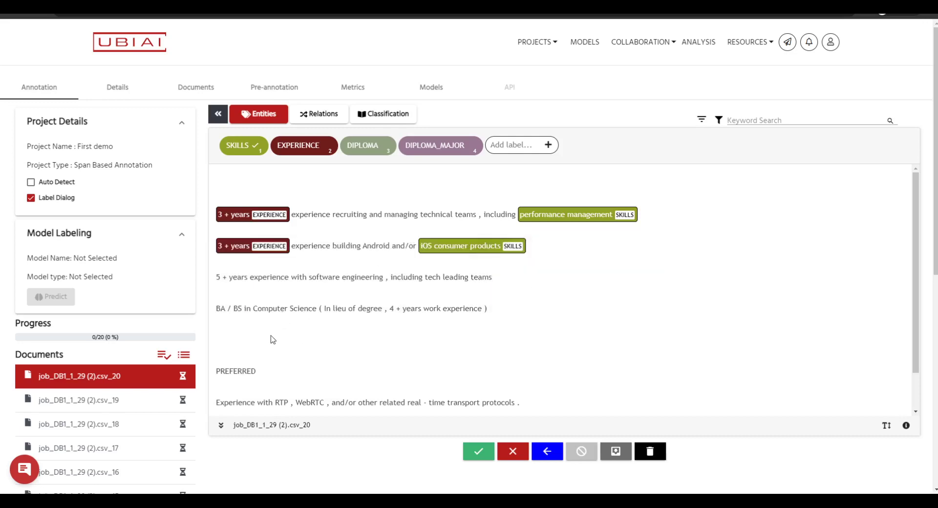
In the degree line, annotate "BA" and "BS" as DIPLOMA and "Computer Science" as DIPLOMA_MAJOR, and validate the document
{"action": "left_click_drag", "start_coordinate": [221, 310], "coordinate": [383, 309]}
{"action": "left_click", "coordinate": [287, 396]}
{"action": "left_click", "coordinate": [324, 346]}
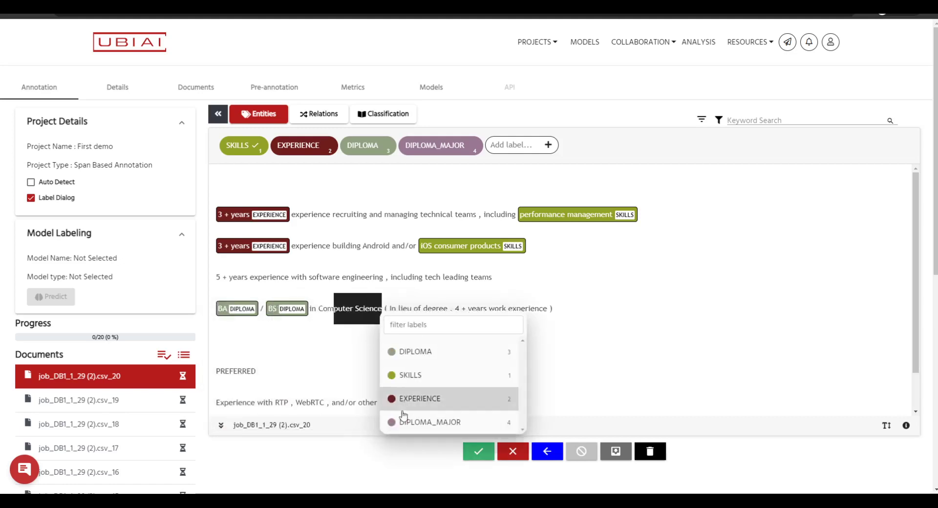
{"action": "left_click", "coordinate": [404, 420]}
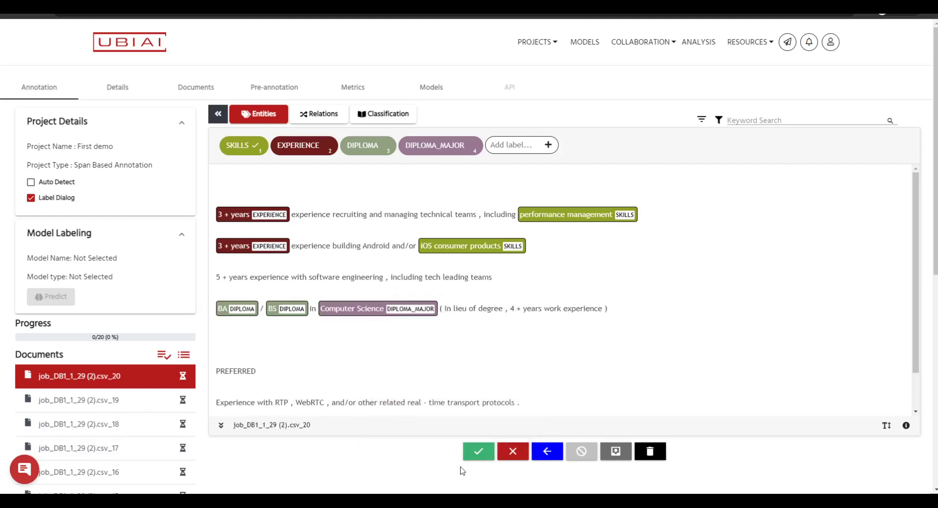
{"action": "left_click", "coordinate": [475, 454]}
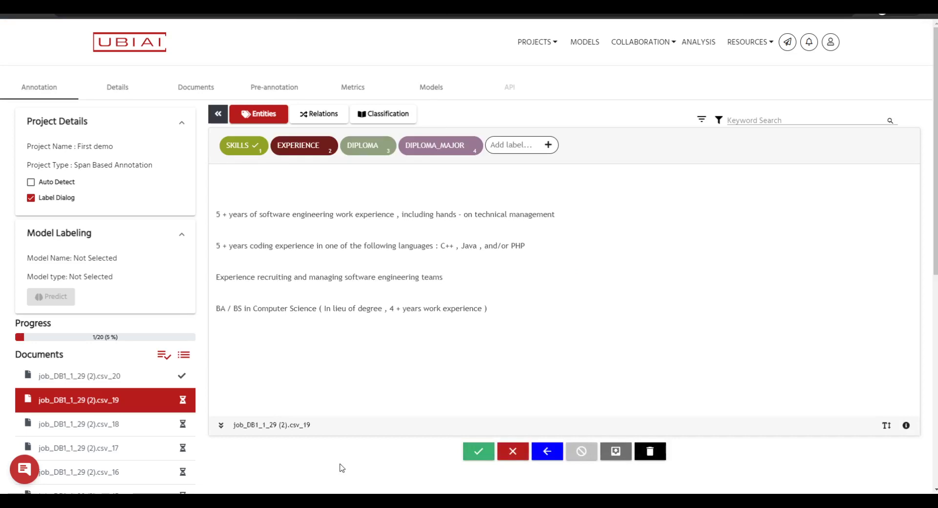
Export all validated documents in Spacy 2 NER format with an 80/20 split ratio, after viewing the IOB format options
{"action": "left_click", "coordinate": [615, 452]}
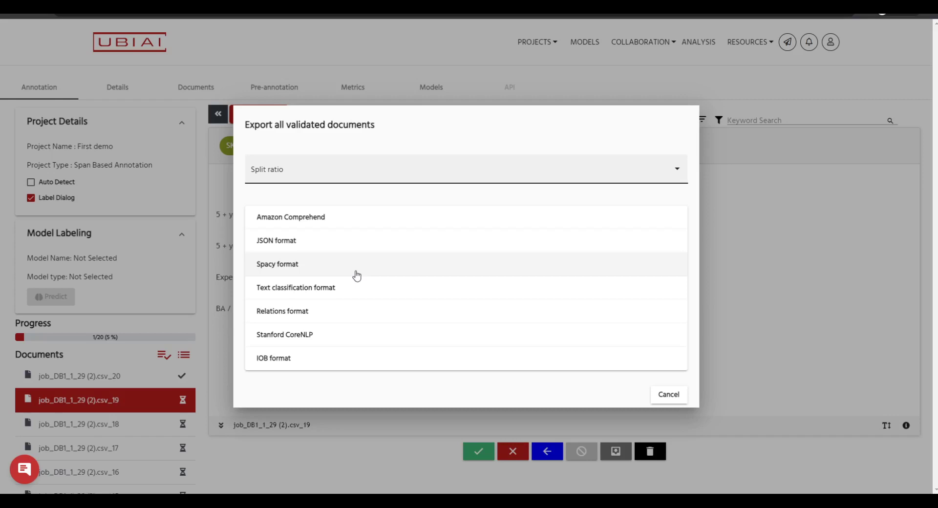
{"action": "left_click", "coordinate": [350, 360]}
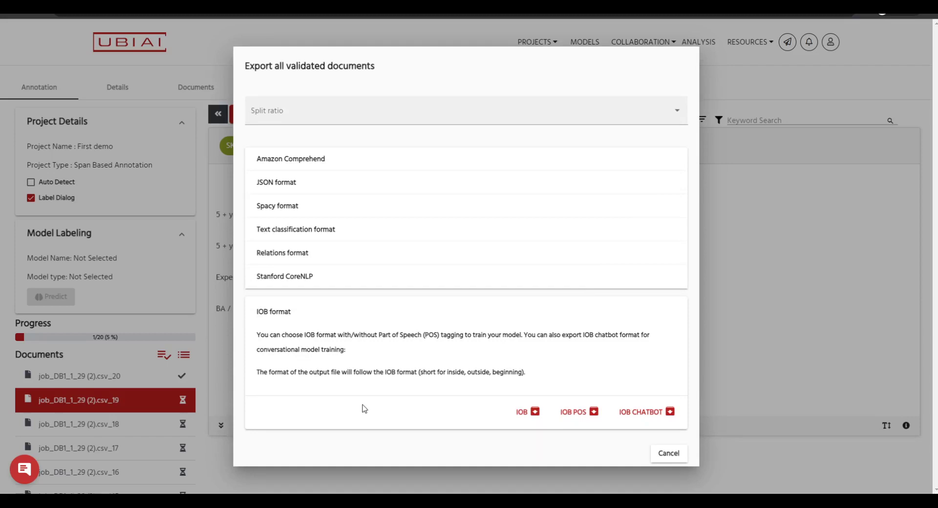
{"action": "left_click", "coordinate": [491, 206]}
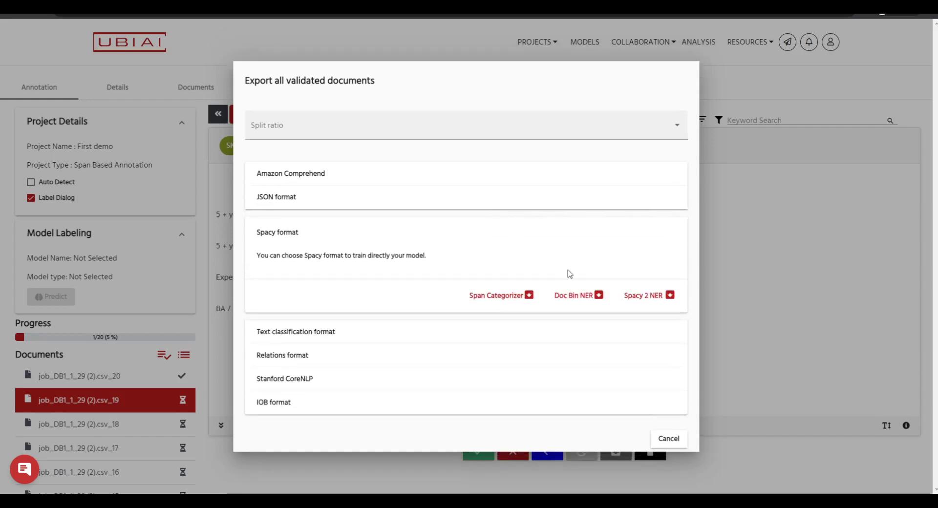
{"action": "left_click", "coordinate": [653, 297]}
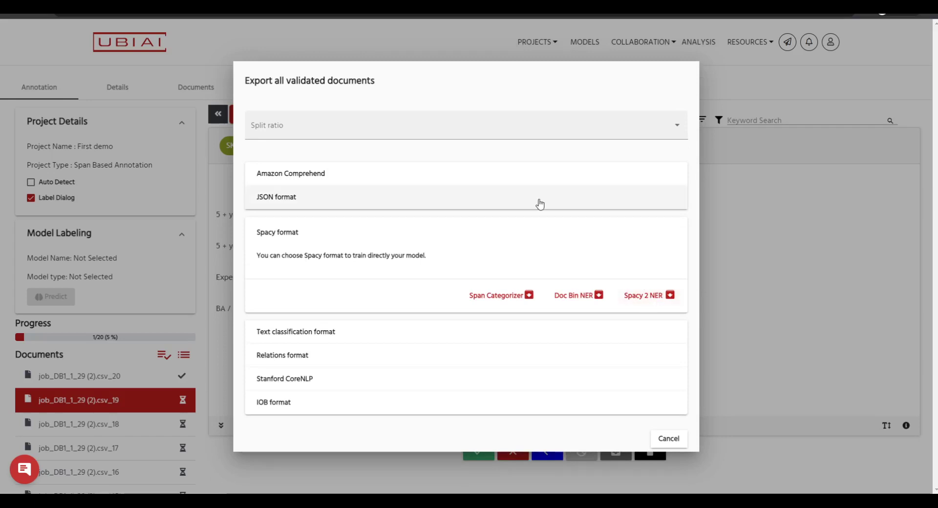
{"action": "left_click", "coordinate": [647, 126]}
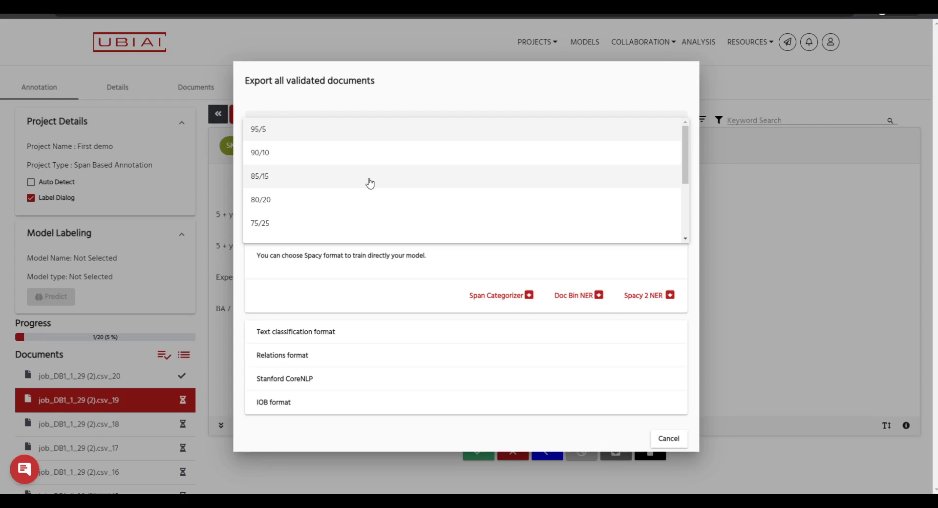
{"action": "left_click", "coordinate": [331, 204]}
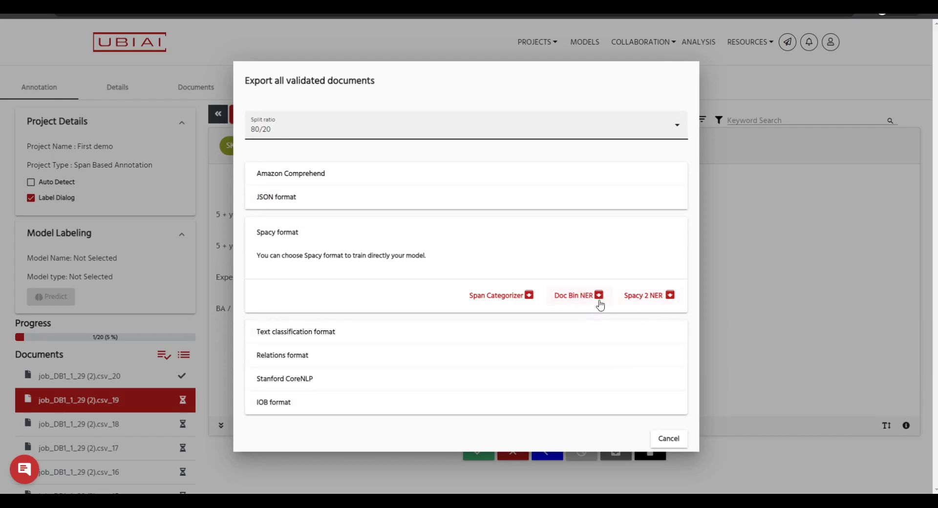
{"action": "left_click", "coordinate": [645, 299]}
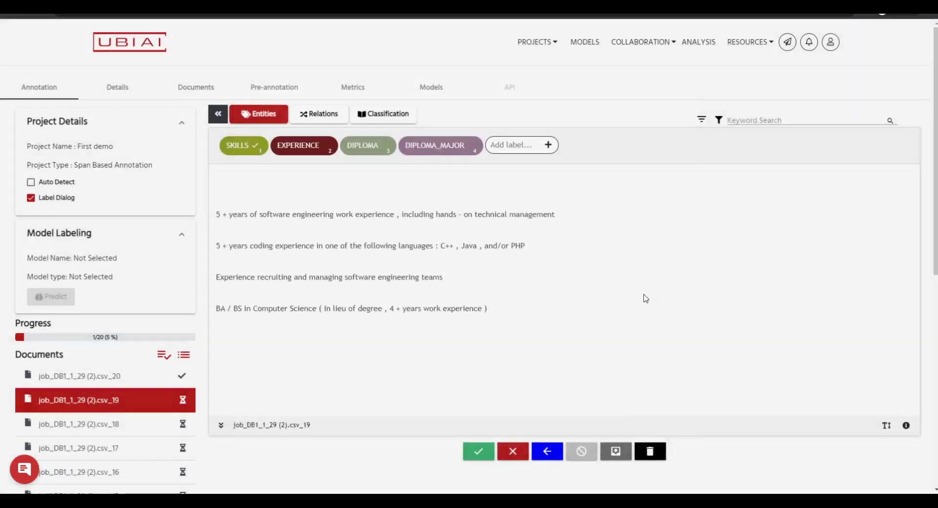